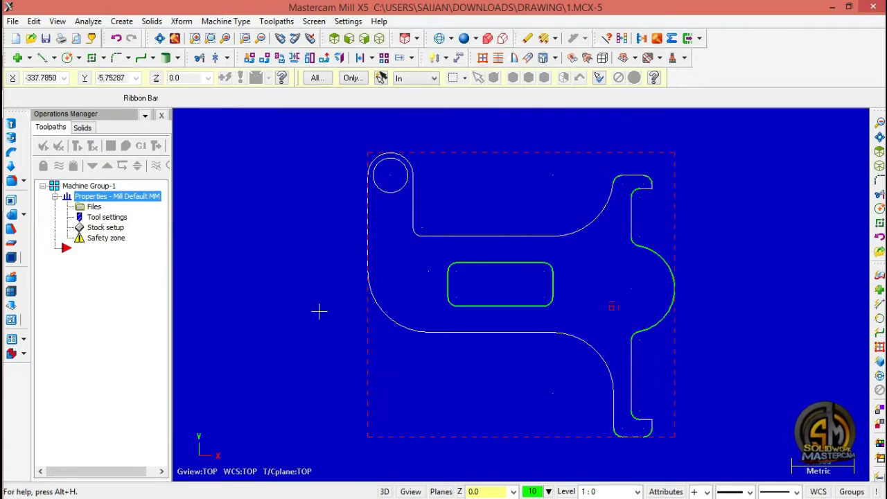
Start a contour toolpath with NC name 1 and chain the part's outer profile as its geometry
{"action": "left_click", "coordinate": [277, 21]}
{"action": "left_click", "coordinate": [366, 213]}
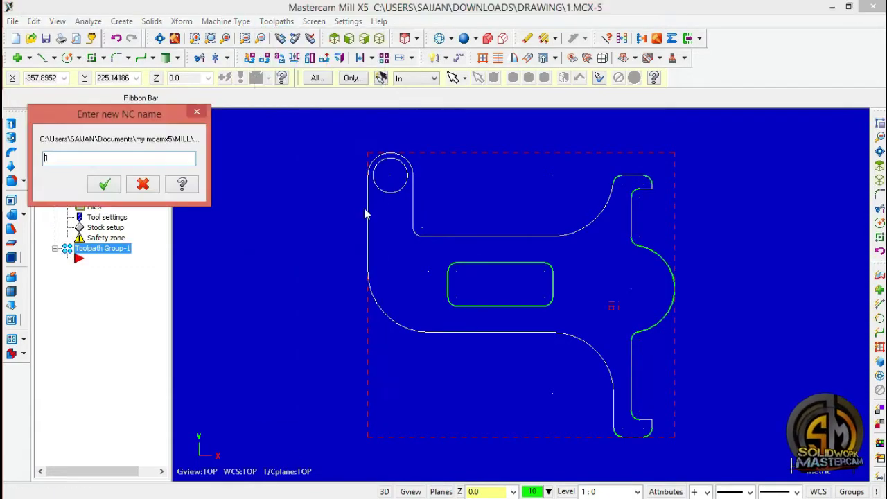
{"action": "left_click", "coordinate": [104, 185]}
{"action": "left_click", "coordinate": [367, 235]}
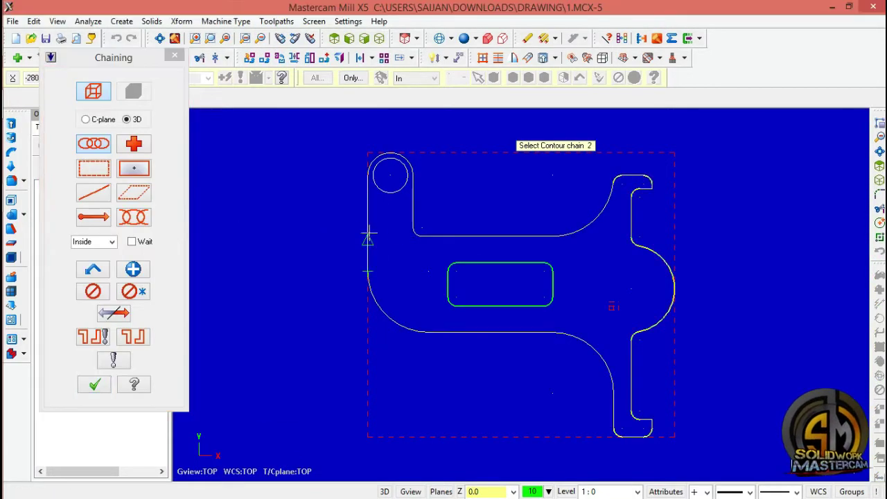
{"action": "left_click", "coordinate": [94, 385]}
Assign tool 219, the 10 mm flat endmill, to the contour from the MILL_MM tool library
{"action": "left_click", "coordinate": [234, 134]}
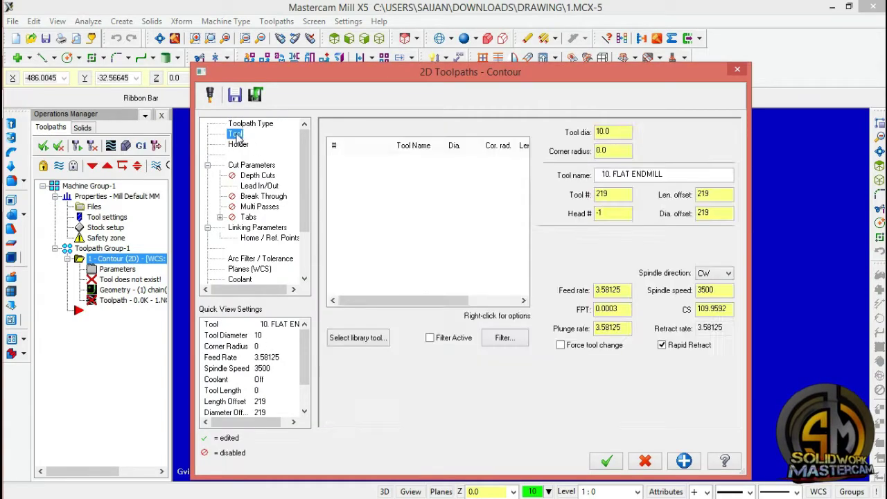
{"action": "left_click", "coordinate": [364, 337]}
{"action": "left_click", "coordinate": [250, 303]}
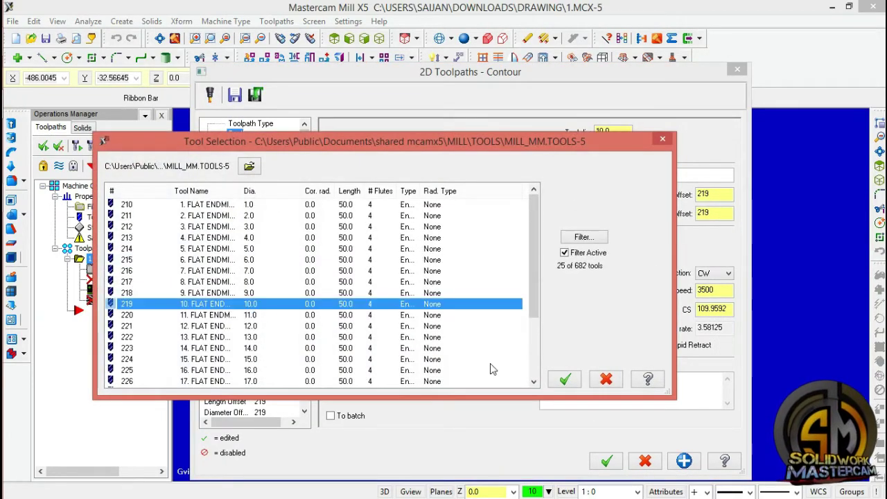
{"action": "left_click", "coordinate": [565, 378]}
Enable depth cuts with a 0.5 mm maximum rough step and turn on break through for the contour
{"action": "left_click", "coordinate": [251, 176]}
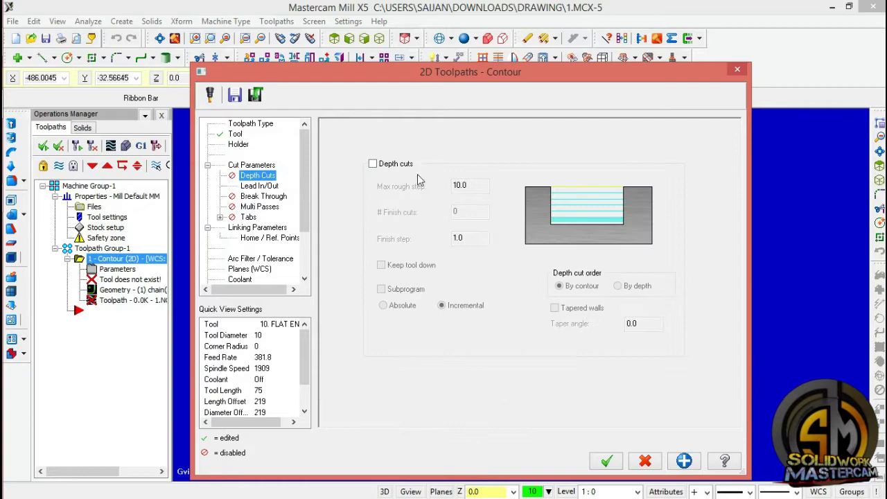
{"action": "left_click", "coordinate": [373, 164]}
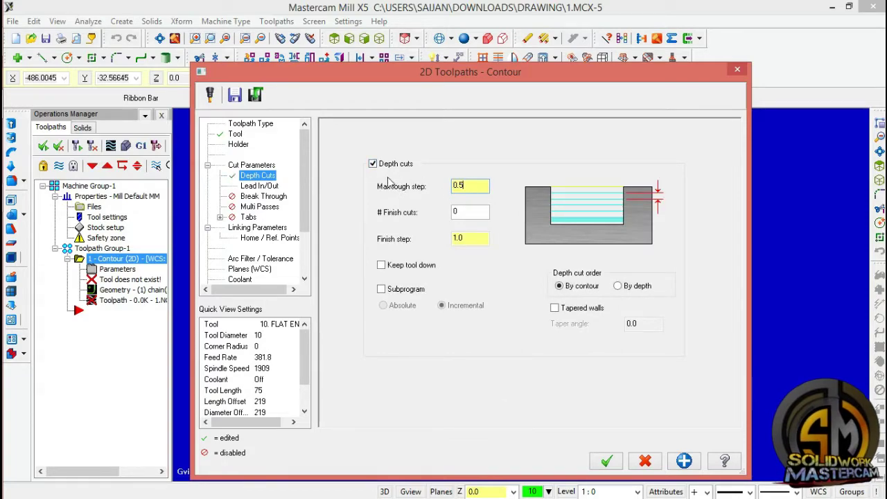
{"action": "left_click", "coordinate": [263, 196]}
{"action": "left_click", "coordinate": [400, 166]}
{"action": "right_click", "coordinate": [612, 260]}
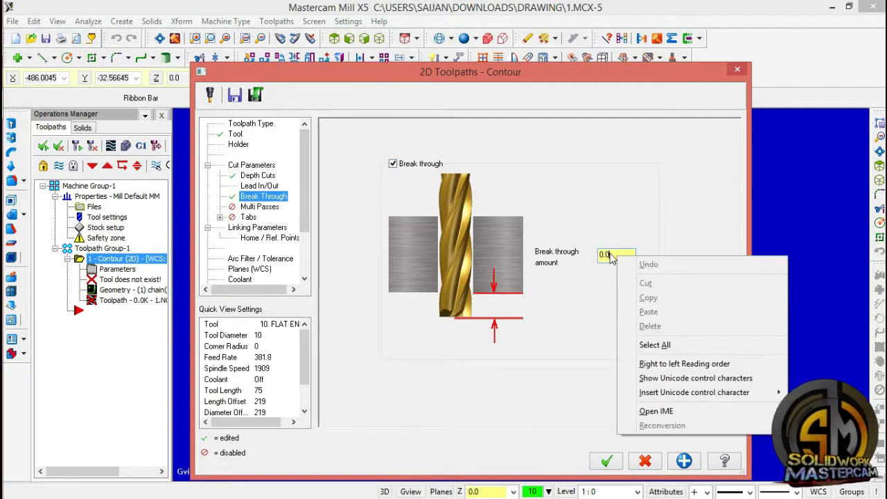
{"action": "left_click", "coordinate": [611, 255]}
Enable multi passes with one rough pass at 3.0 spacing, set the incremental depth to -10.0, and generate the contour toolpath
{"action": "left_click", "coordinate": [262, 206]}
{"action": "left_click", "coordinate": [360, 143]}
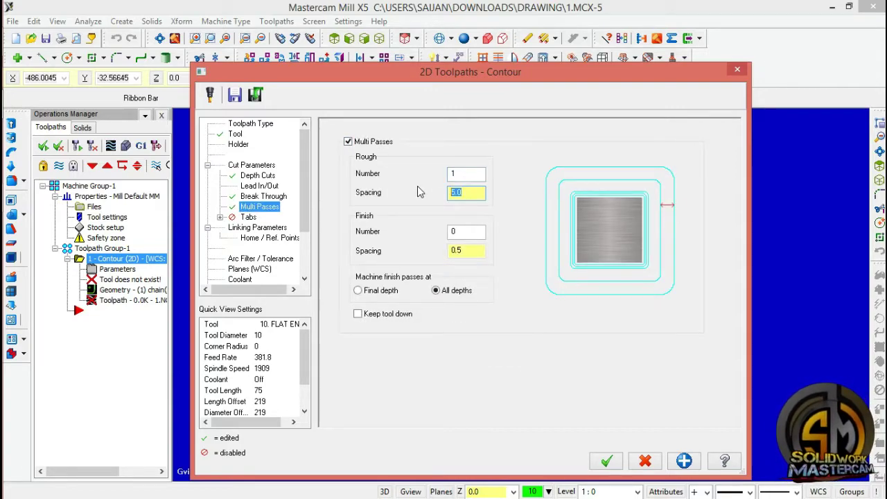
{"action": "left_click", "coordinate": [257, 227]}
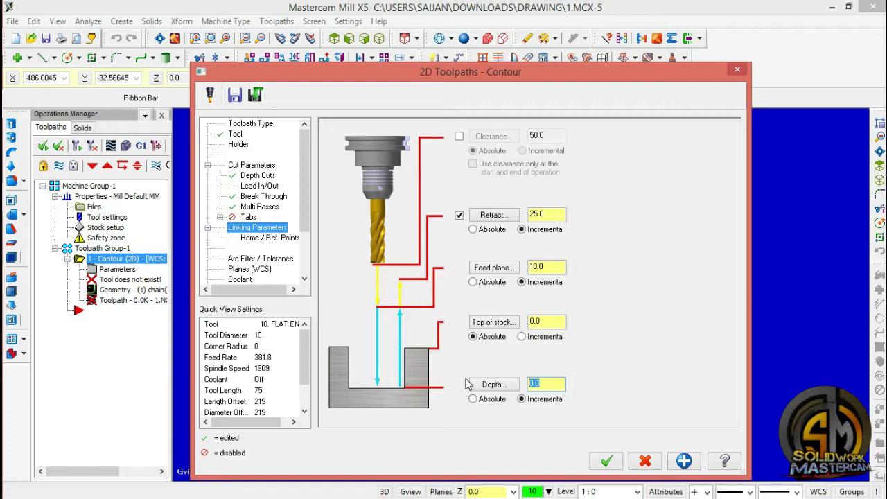
{"action": "left_click", "coordinate": [605, 461]}
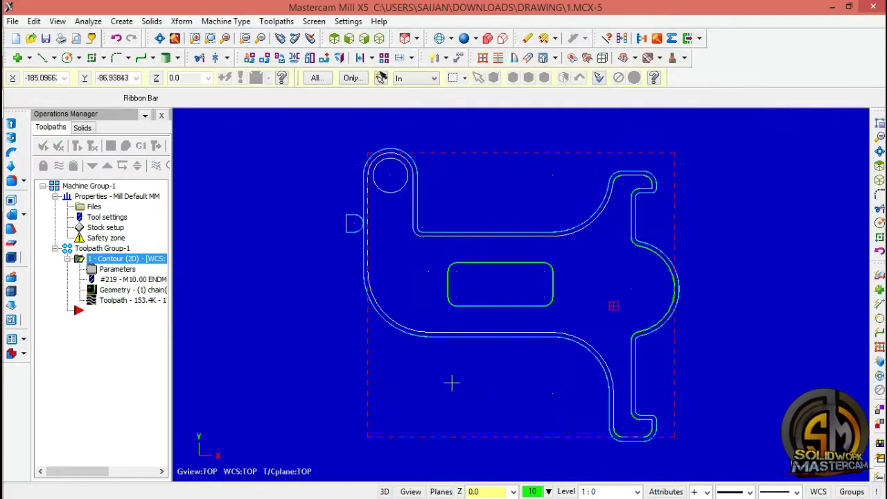
Set the contour's number of rough multi passes to 15 and regenerate the toolpath
{"action": "mouse_move", "coordinate": [451, 382]}
{"action": "middle_mouse_down"}
{"action": "mouse_move", "coordinate": [448, 359]}
{"action": "mouse_move", "coordinate": [457, 348]}
{"action": "mouse_move", "coordinate": [451, 382]}
{"action": "middle_mouse_up"}
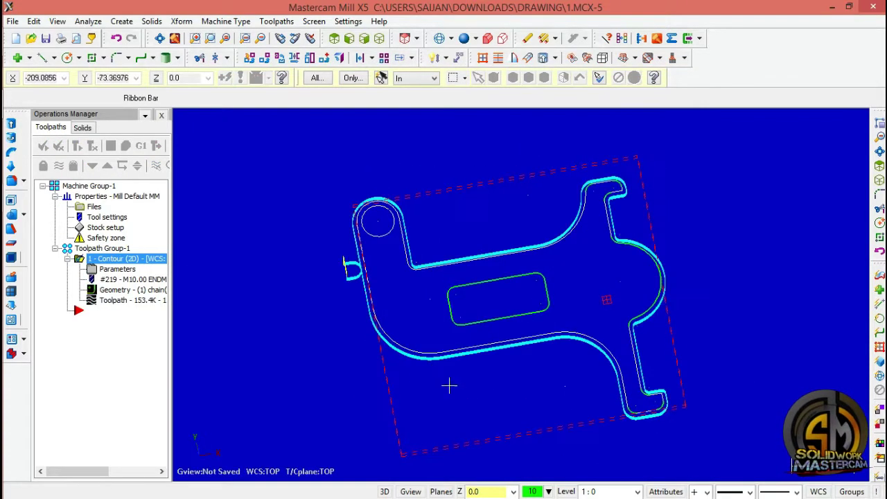
{"action": "left_click", "coordinate": [115, 270]}
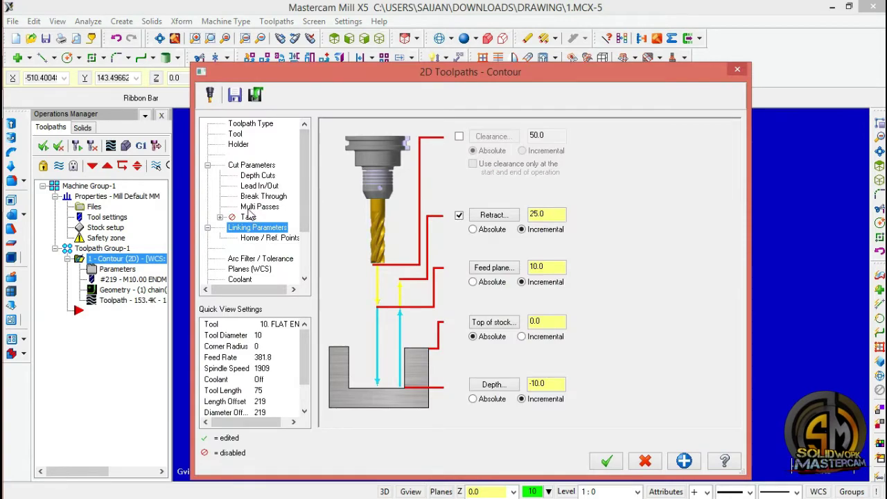
{"action": "left_click", "coordinate": [258, 206]}
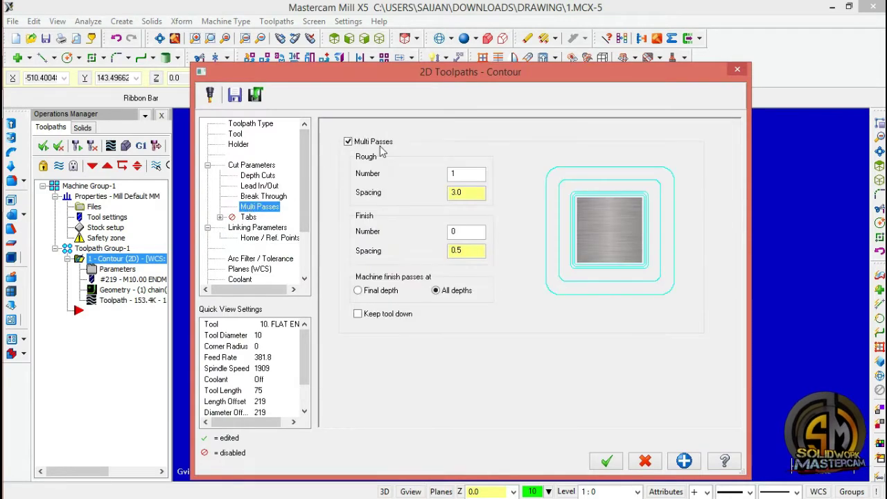
{"action": "left_click", "coordinate": [605, 461]}
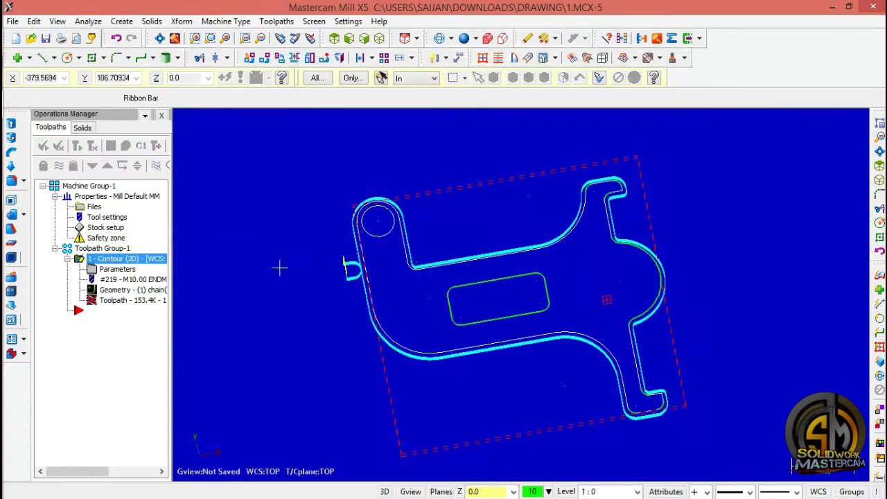
{"action": "left_click", "coordinate": [92, 146]}
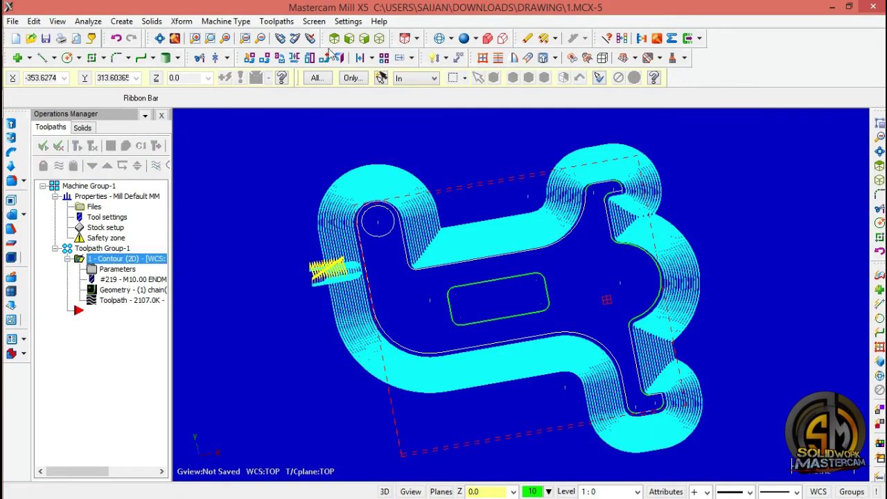
Run the Verify simulation of the contour operation and check how much stock is left around the part
{"action": "left_click", "coordinate": [334, 40]}
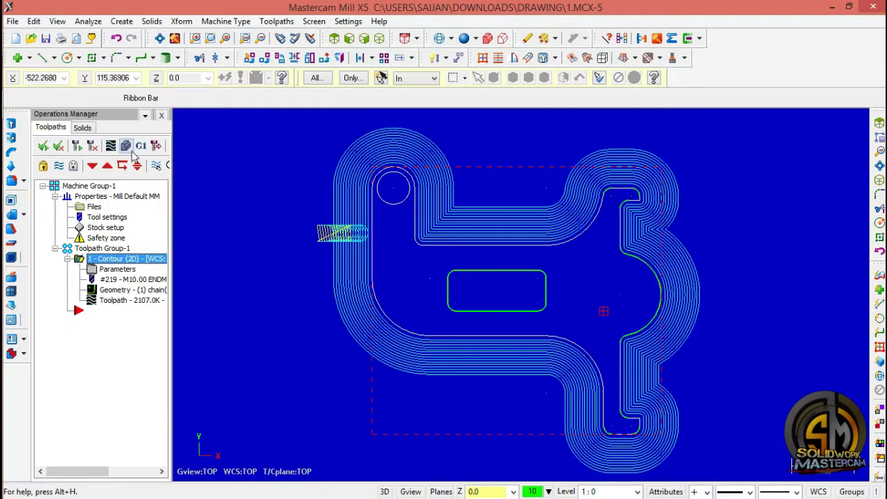
{"action": "left_click", "coordinate": [125, 145]}
{"action": "left_click", "coordinate": [59, 80]}
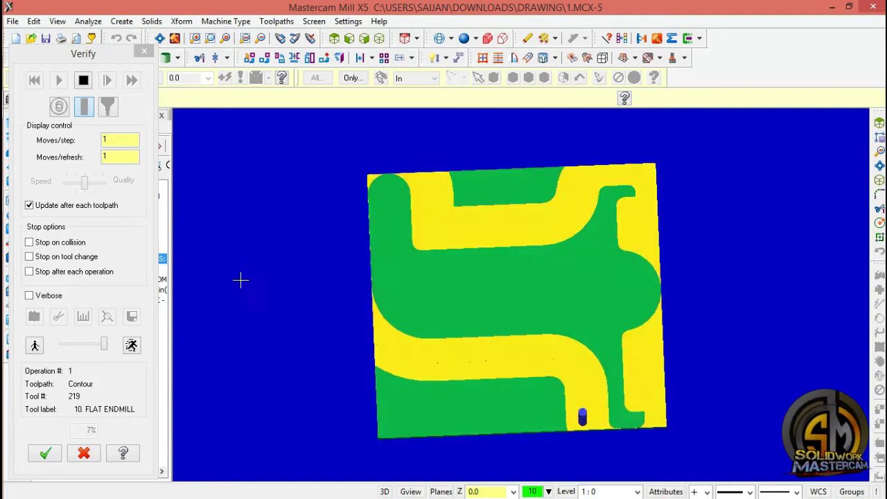
{"action": "left_click", "coordinate": [47, 455]}
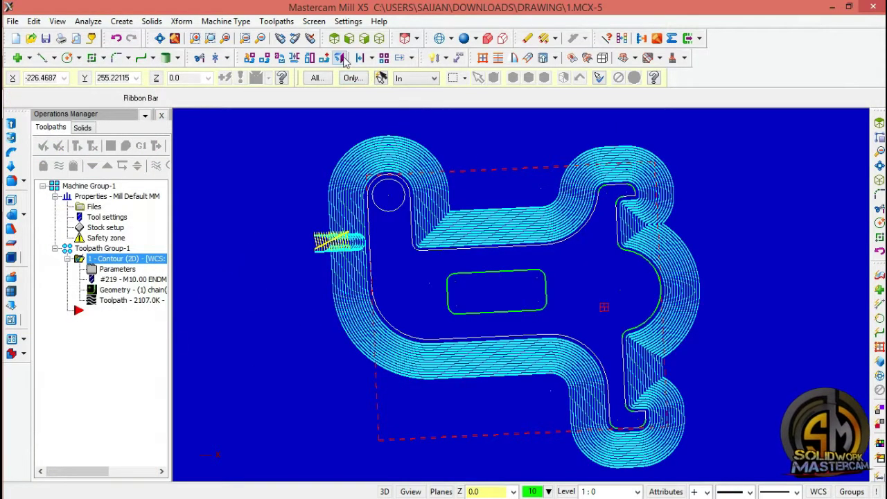
Draw a circle of radius 20 centred on the large right-hand arc's centre point at X40, Y10
{"action": "left_click", "coordinate": [67, 57]}
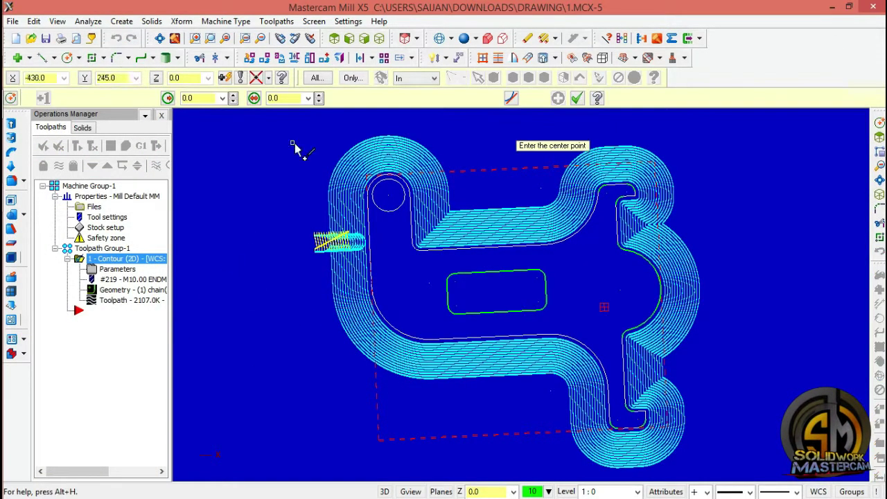
{"action": "left_click", "coordinate": [620, 291]}
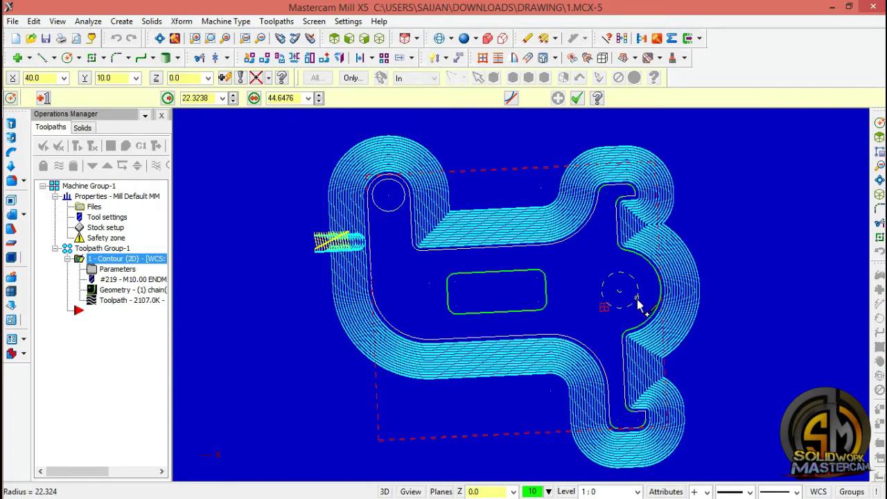
{"action": "left_click", "coordinate": [599, 297]}
{"action": "type", "text": "20"}
{"action": "key", "text": "Return"}
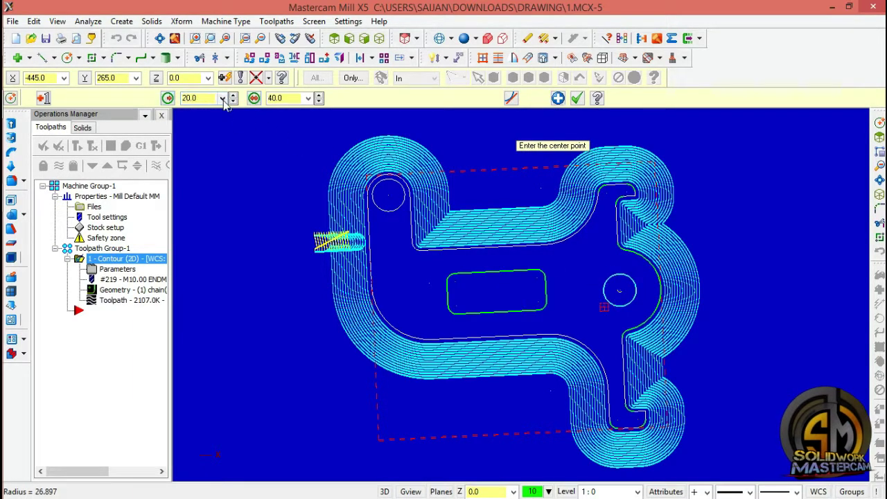
{"action": "left_click", "coordinate": [578, 99]}
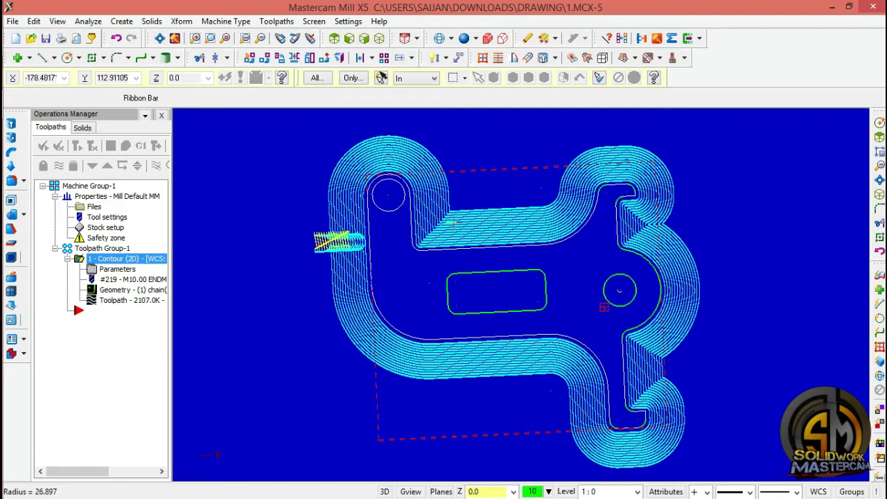
Set the contour's rough multi passes to 25, widen their spacing, and regenerate the toolpath
{"action": "left_click", "coordinate": [118, 269]}
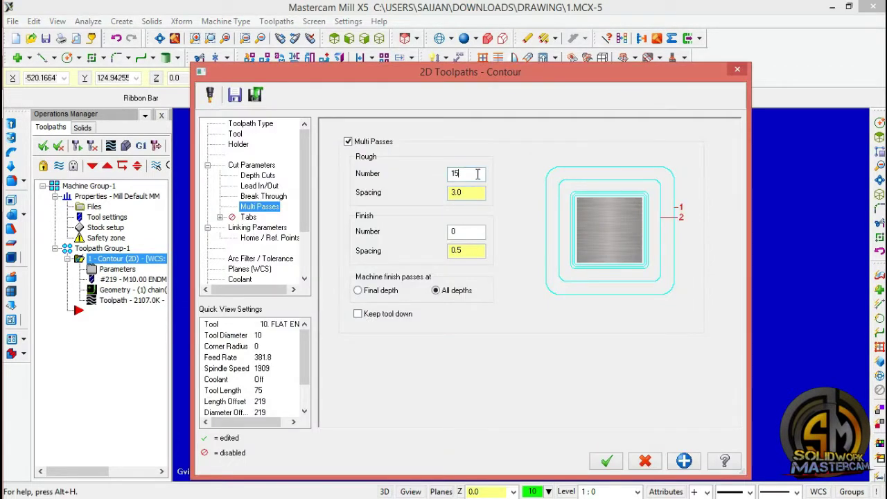
{"action": "left_click_drag", "start_coordinate": [478, 174], "coordinate": [442, 180]}
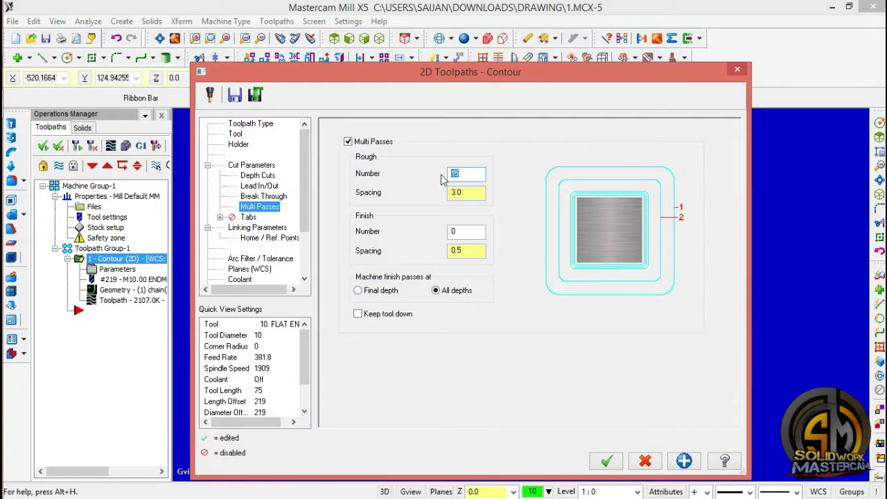
{"action": "left_click", "coordinate": [608, 462]}
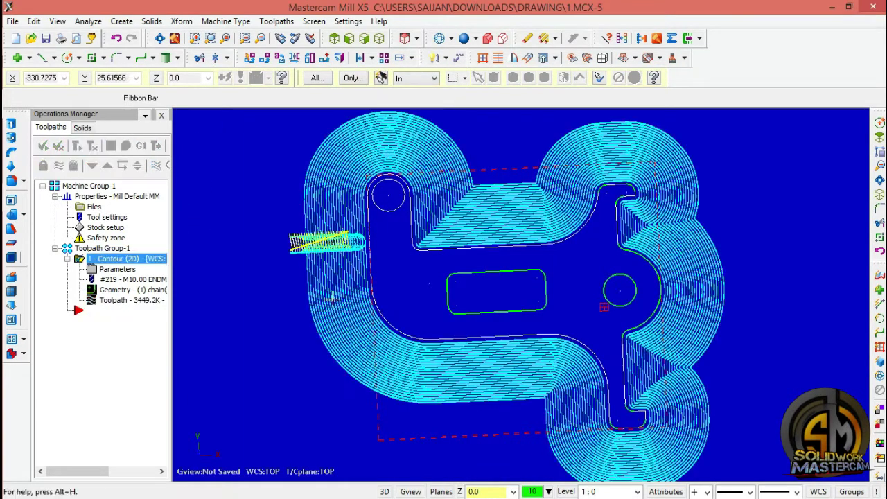
{"action": "middle_click_drag", "start_coordinate": [313, 336], "coordinate": [758, 319]}
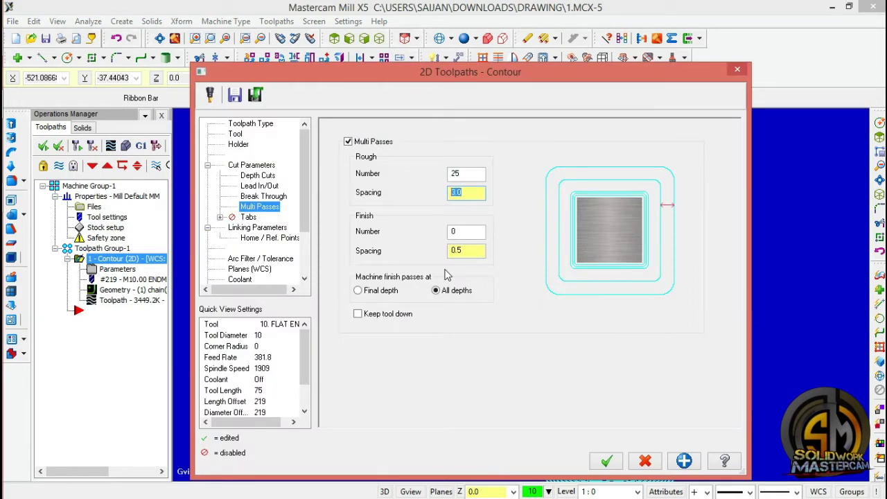
{"action": "left_click", "coordinate": [619, 461]}
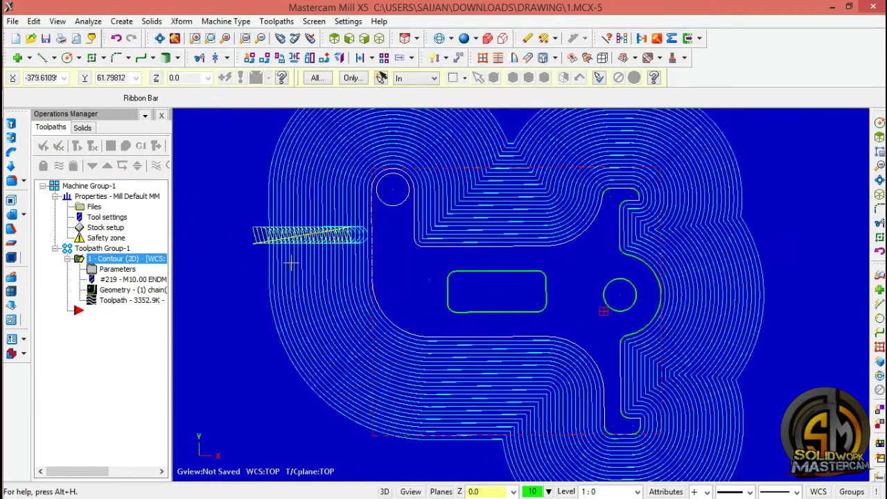
Verify the regenerated contour toolpath in simulation and inspect the machined stock around the profile
{"action": "left_click", "coordinate": [125, 145]}
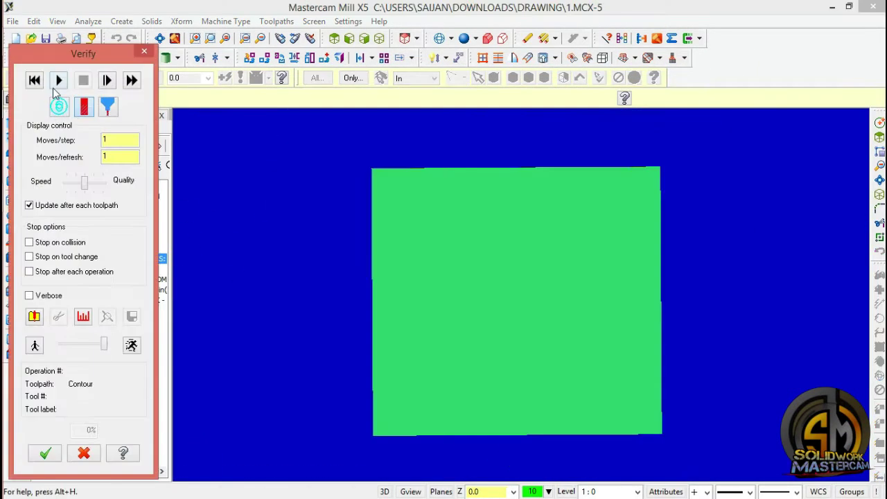
{"action": "left_click", "coordinate": [59, 80]}
{"action": "middle_click_drag", "start_coordinate": [239, 192], "coordinate": [261, 221]}
{"action": "left_click", "coordinate": [44, 454]}
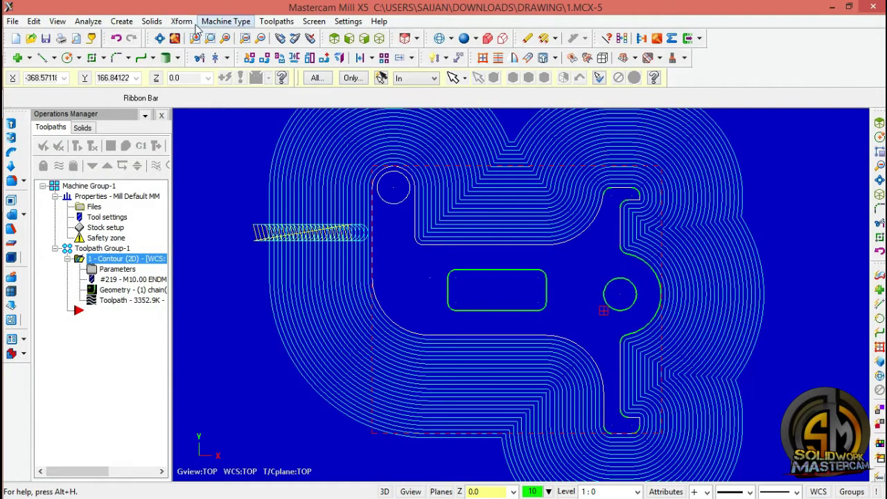
Create a pocket toolpath using the upper-left circle, the rounded rectangle and the right-hand circle as chains
{"action": "left_click", "coordinate": [276, 21]}
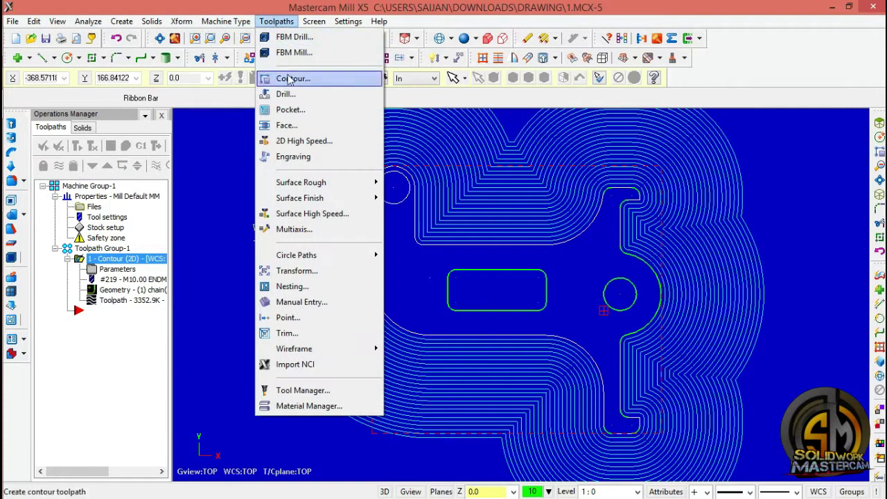
{"action": "left_click", "coordinate": [309, 111]}
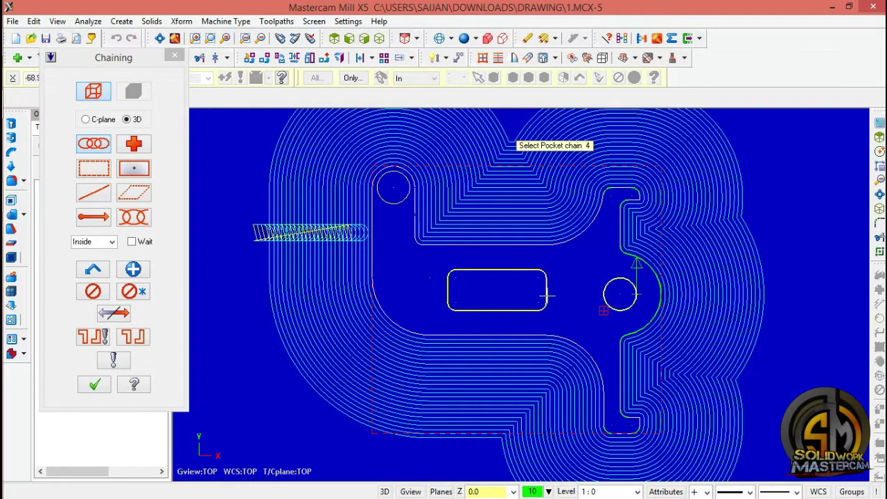
{"action": "left_click", "coordinate": [95, 385]}
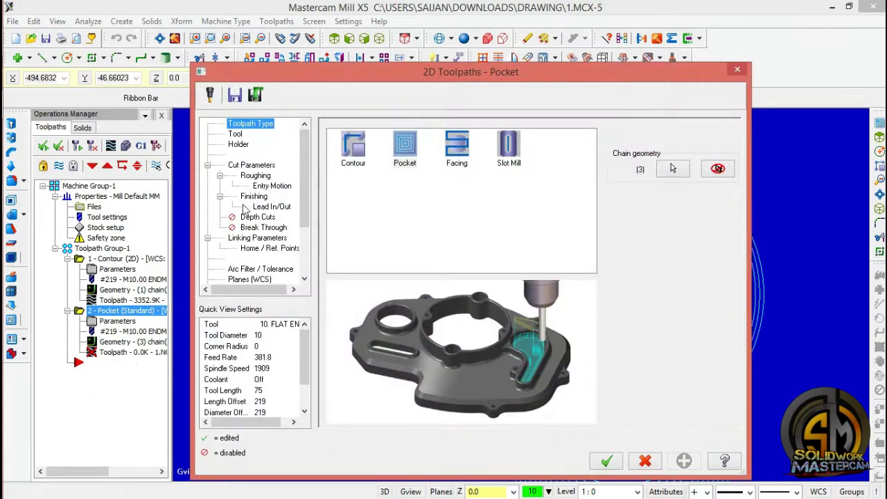
Enable depth cuts for the pocket toolpath and enter a new maximum rough step
{"action": "left_click", "coordinate": [236, 135]}
{"action": "left_click", "coordinate": [253, 175]}
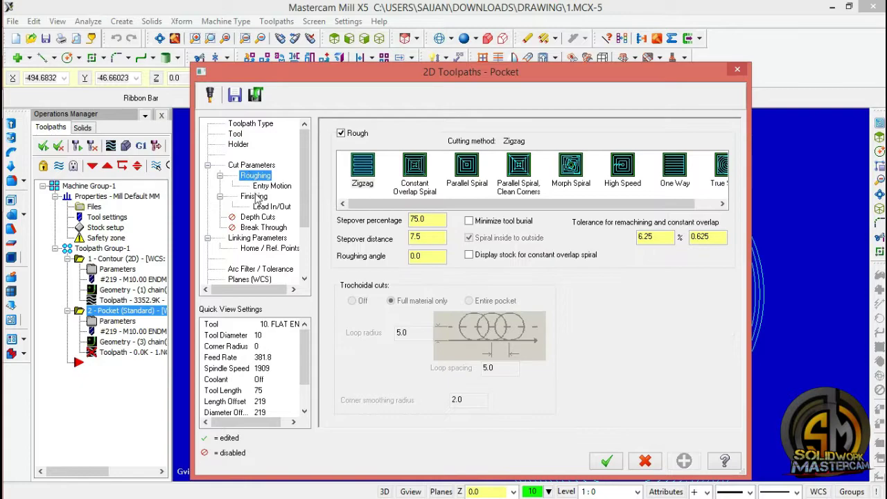
{"action": "left_click", "coordinate": [257, 217]}
{"action": "left_click", "coordinate": [351, 137]}
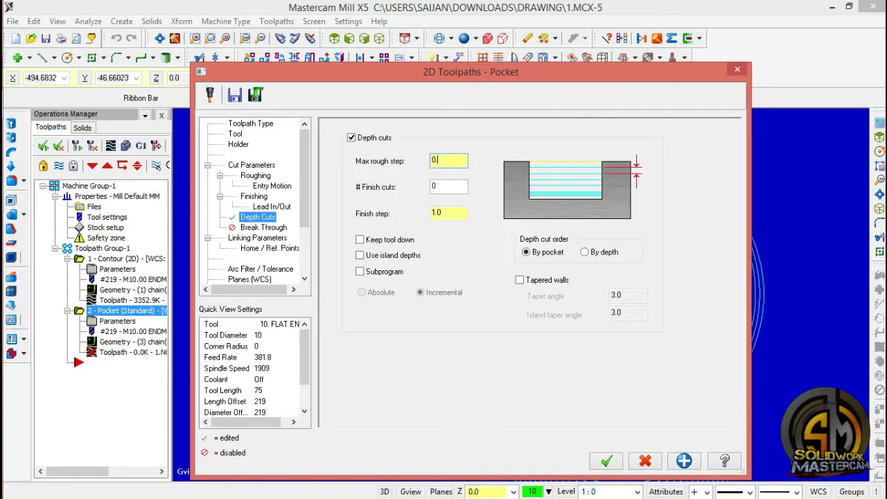
Enable break through for the pocket, enter a negative incremental depth, and generate the toolpath
{"action": "left_click", "coordinate": [263, 228]}
{"action": "left_click", "coordinate": [393, 164]}
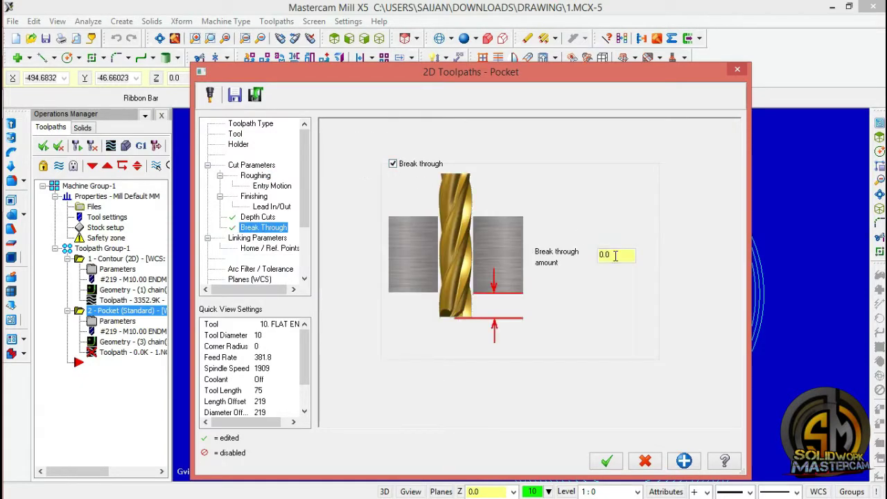
{"action": "left_click", "coordinate": [270, 239]}
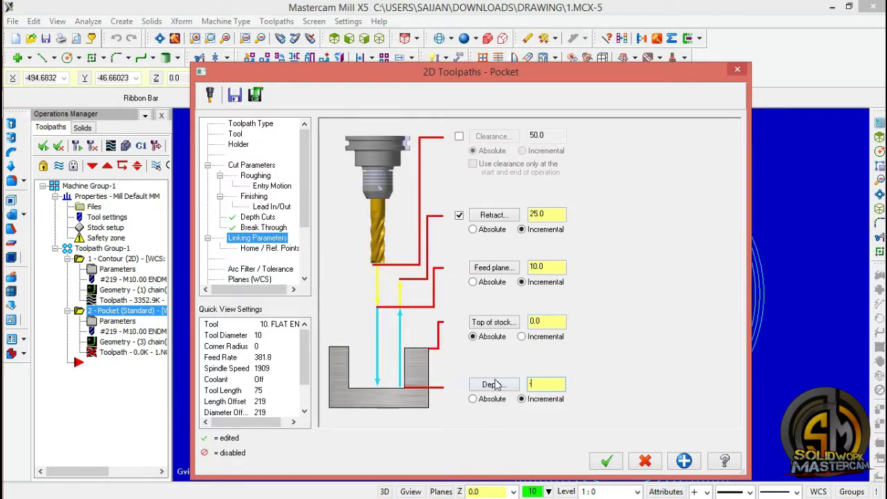
{"action": "left_click", "coordinate": [607, 461]}
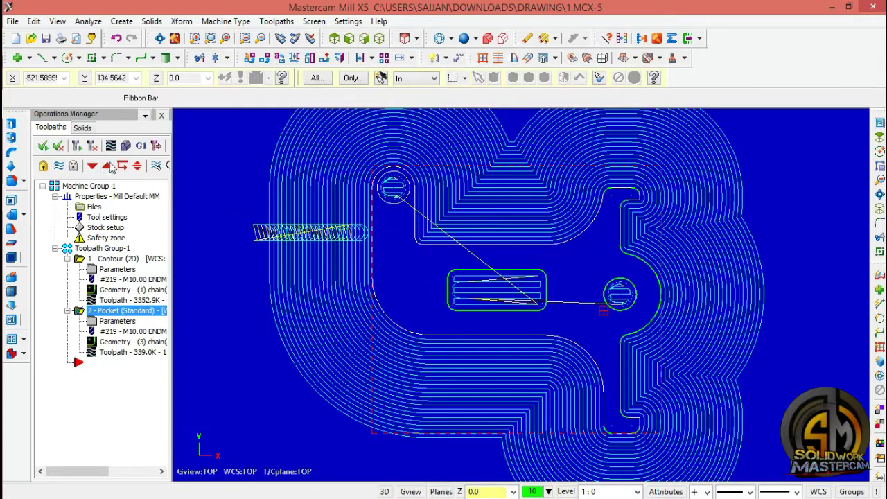
Verify the pocket toolpath alone by simulating its cuts on the stock
{"action": "left_click", "coordinate": [127, 146]}
{"action": "left_click", "coordinate": [59, 80]}
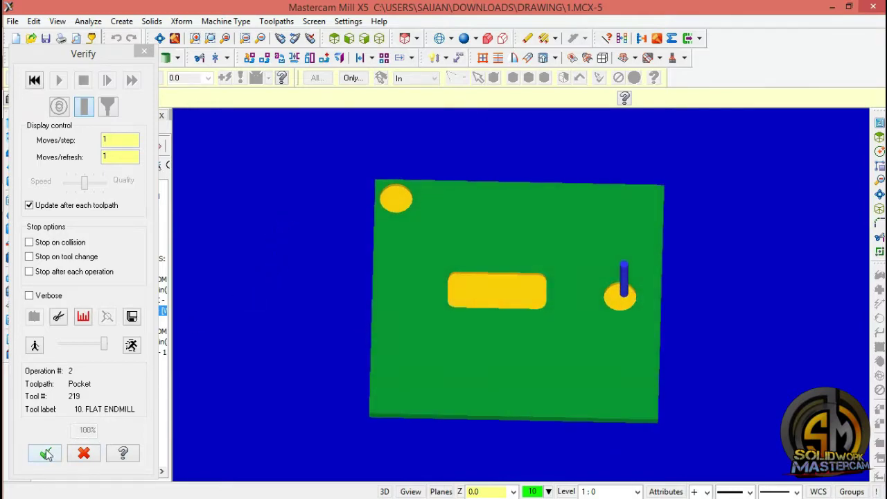
{"action": "key", "text": "Escape"}
Verify the contour and pocket toolpaths together in an isometric view and inspect the machined part from several angles
{"action": "left_click", "coordinate": [155, 313]}
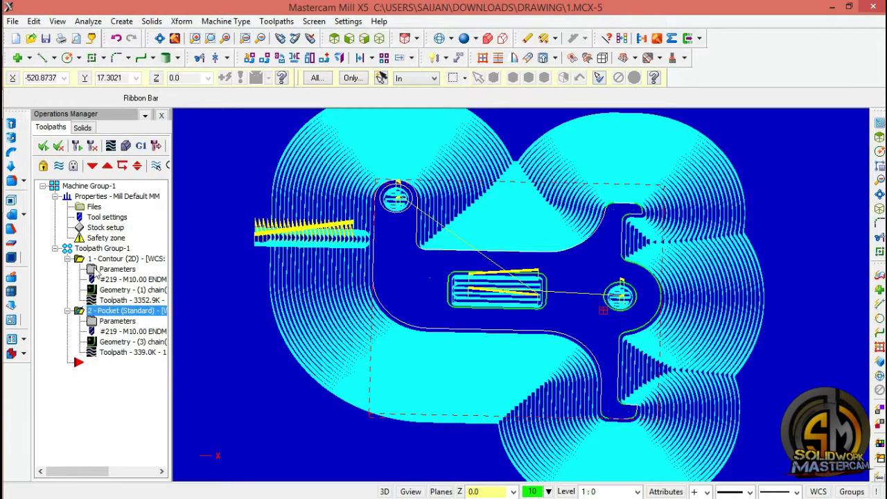
{"action": "left_click", "coordinate": [126, 146]}
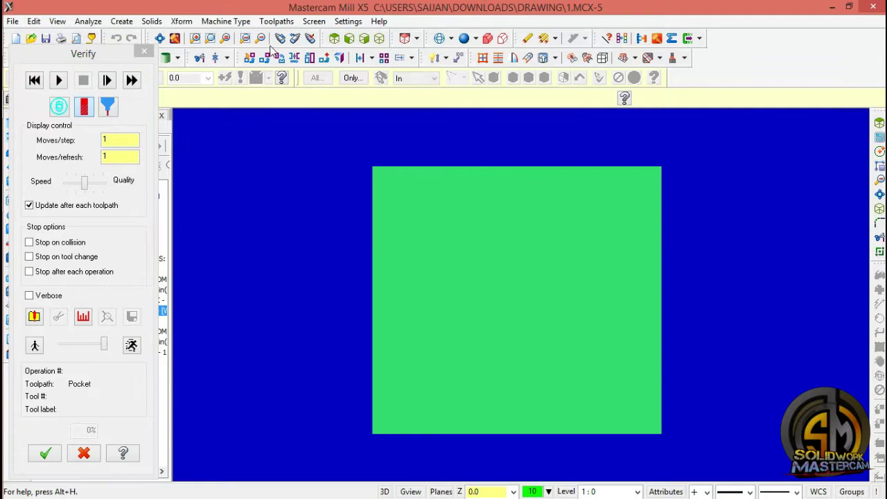
{"action": "left_click", "coordinate": [366, 39]}
{"action": "left_click", "coordinate": [160, 38]}
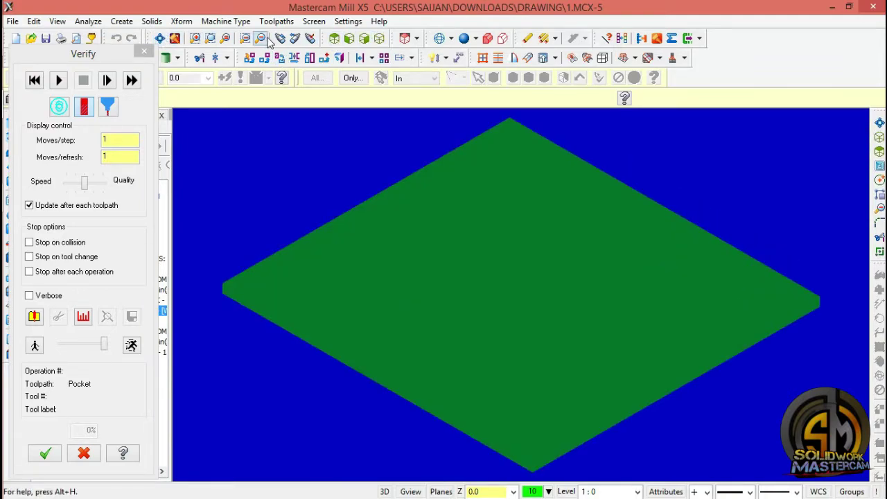
{"action": "left_click", "coordinate": [261, 39]}
{"action": "left_click", "coordinate": [59, 80]}
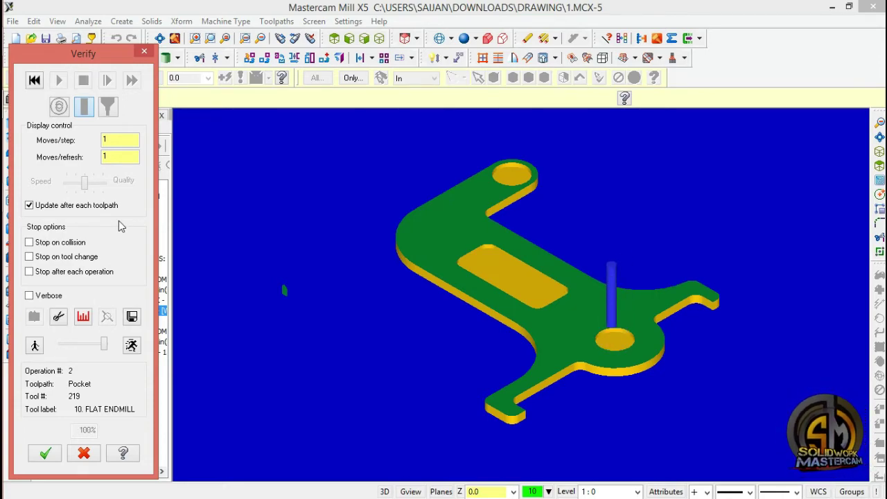
{"action": "middle_click_drag", "start_coordinate": [376, 330], "coordinate": [300, 368]}
{"action": "middle_click_drag", "start_coordinate": [691, 341], "coordinate": [624, 323]}
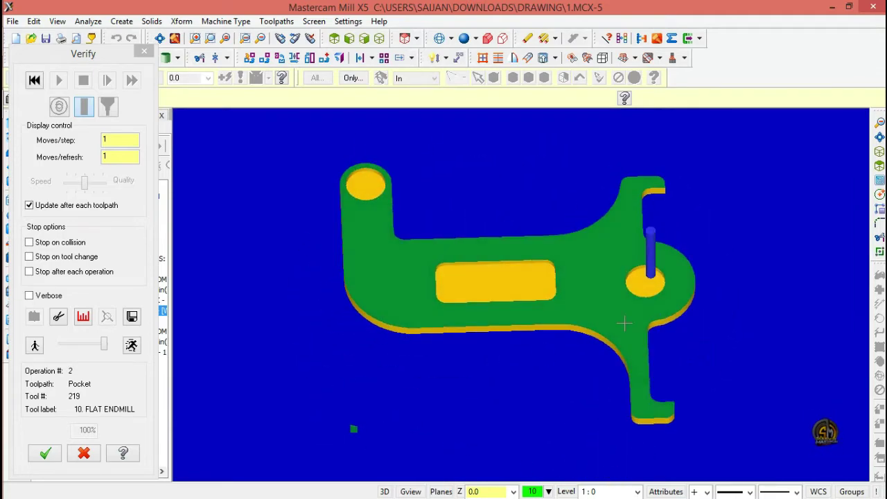
{"action": "left_click", "coordinate": [44, 453]}
Save the part as a Mastercam X5 file named 134 in the MCX folder
{"action": "left_click", "coordinate": [46, 38]}
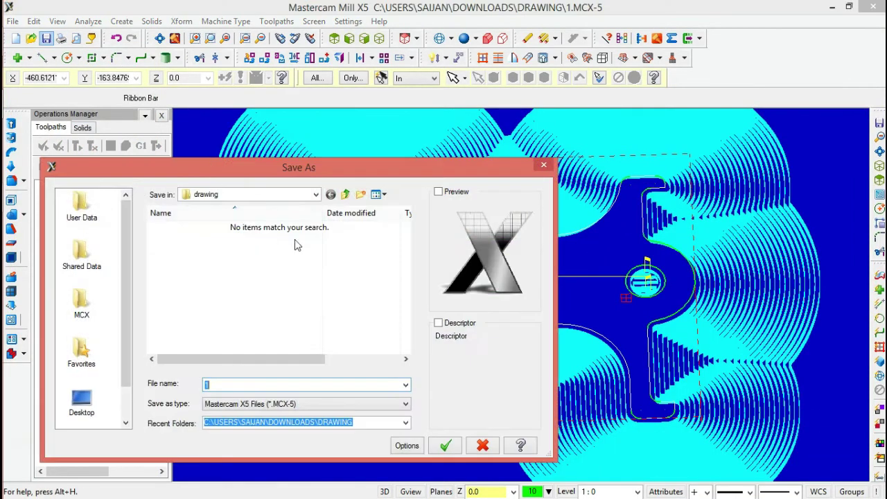
{"action": "left_click", "coordinate": [81, 305]}
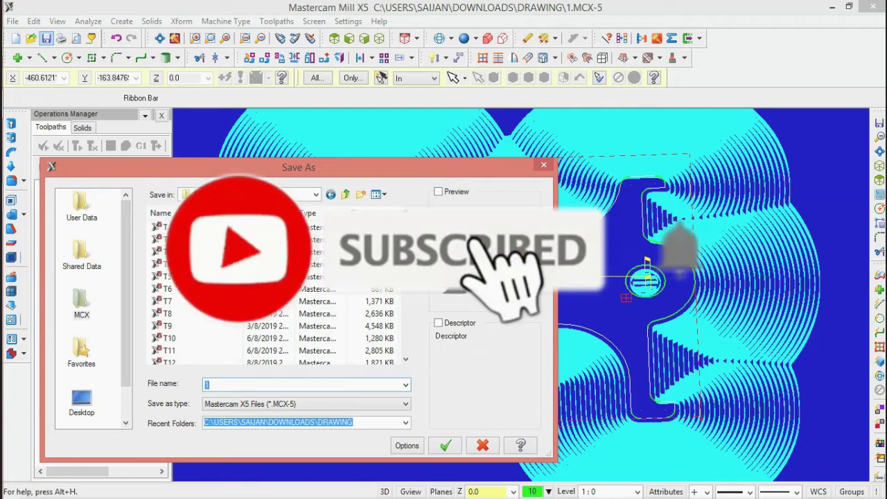
{"action": "type", "text": "134"}
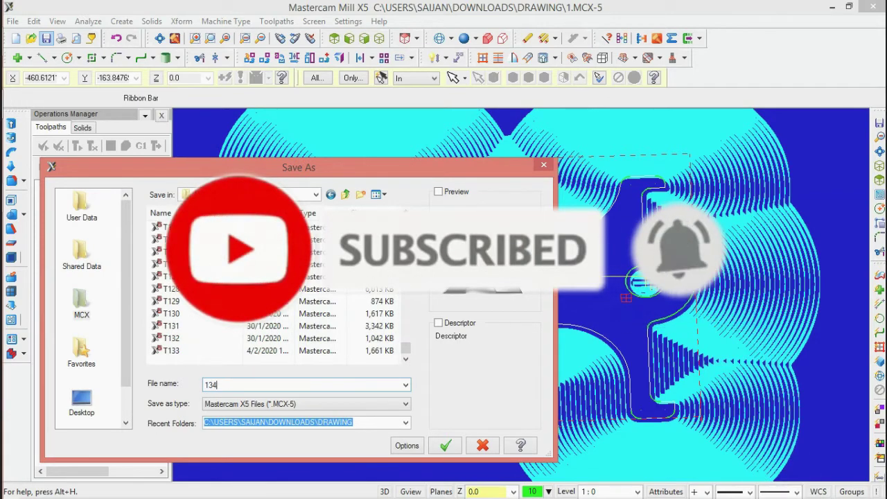
{"action": "left_click", "coordinate": [446, 446]}
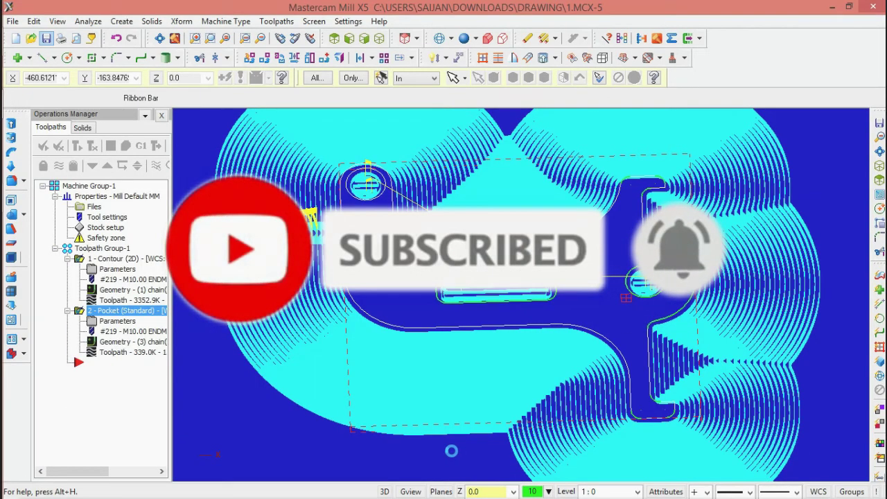